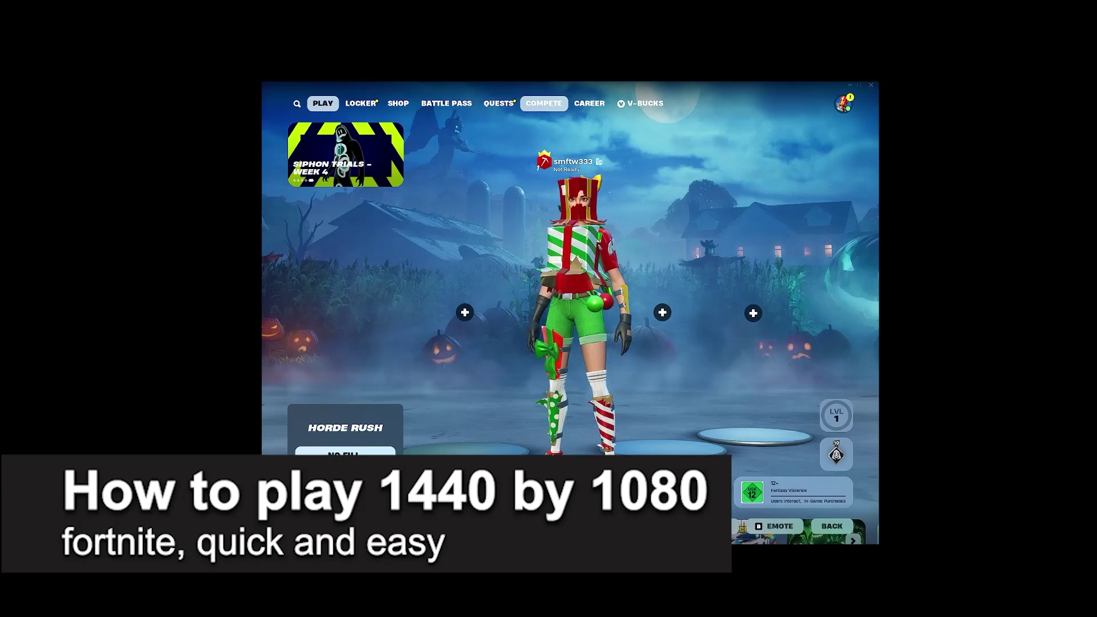
Step: Look over Fortnite's video settings, then return to the lobby
click(843, 112)
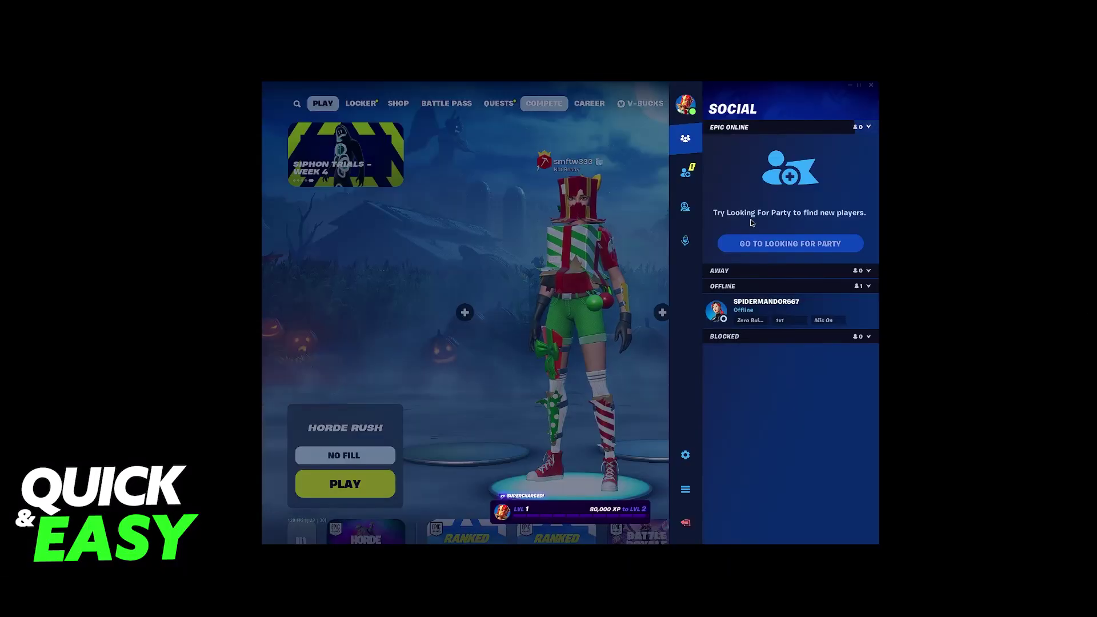
click(691, 369)
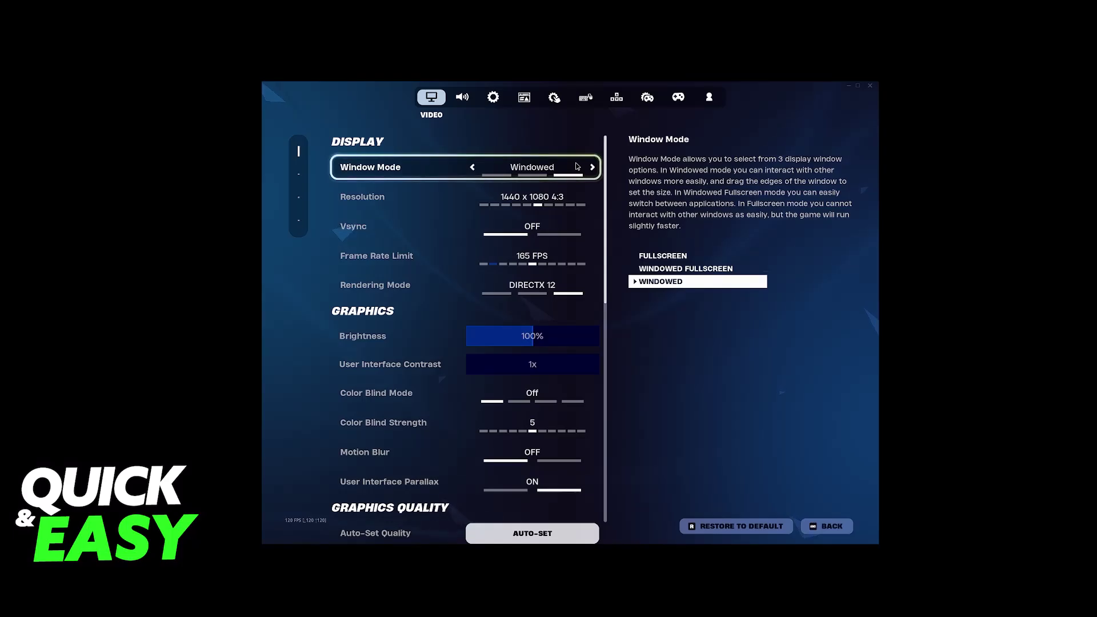
click(828, 526)
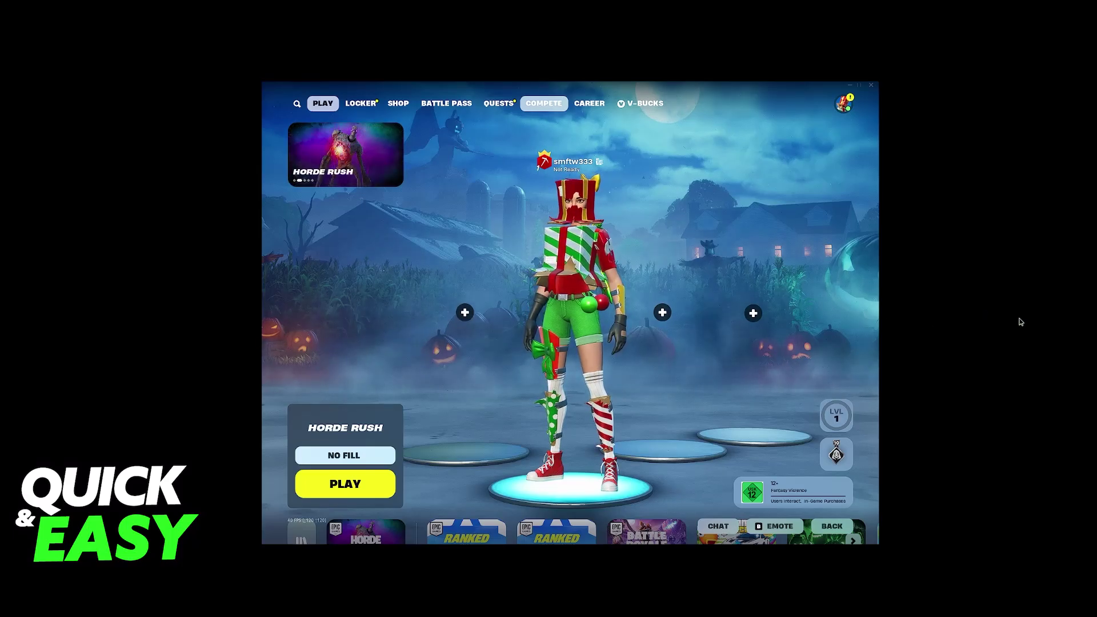
Step: Launch %LocalAppData% from the Windows Run dialog
key(super+r)
drag(892, 373, 607, 285)
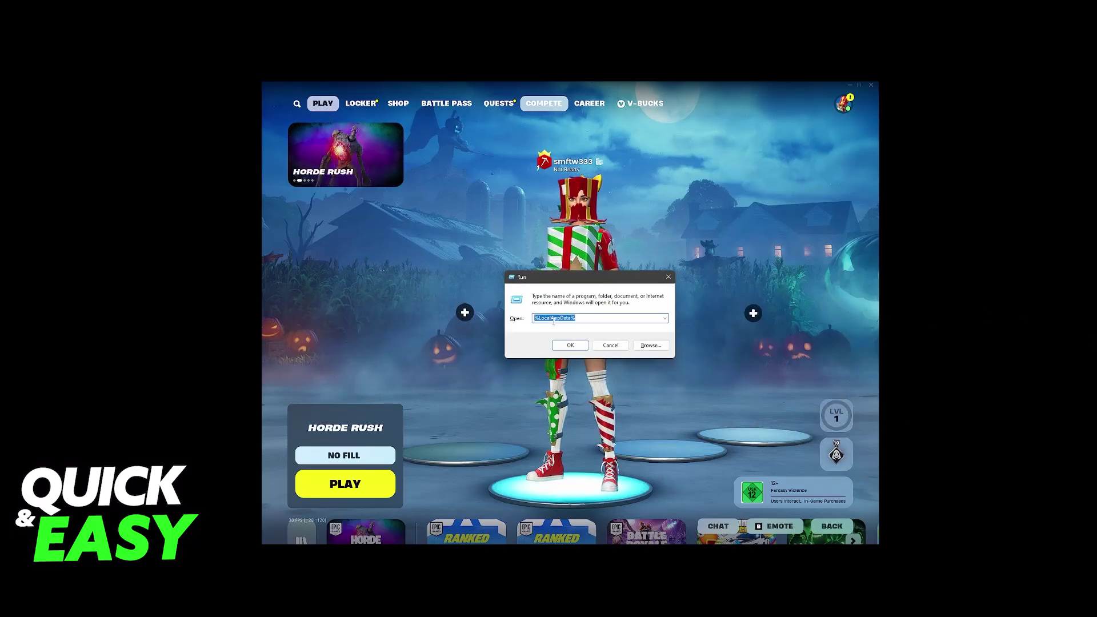
click(535, 319)
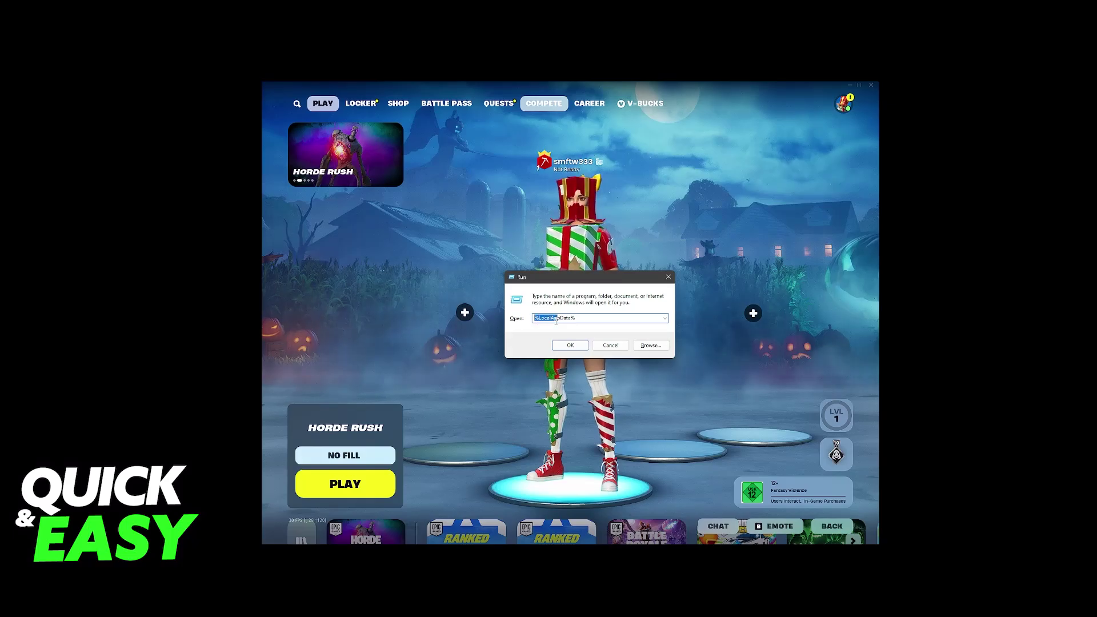
drag(549, 321, 576, 320)
click(570, 346)
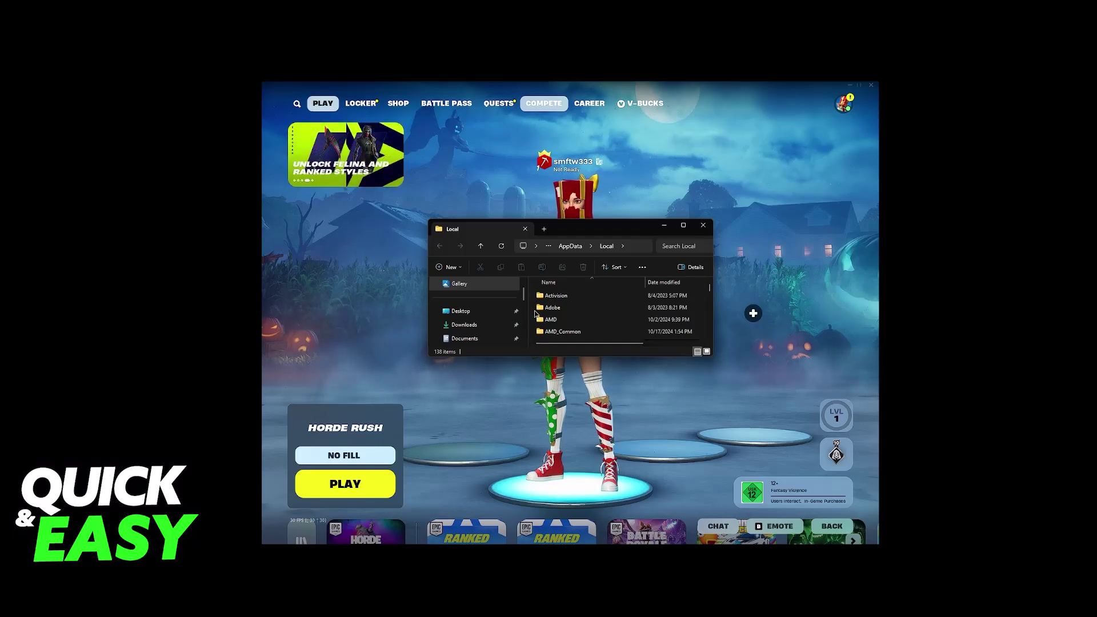
text(fortnite)
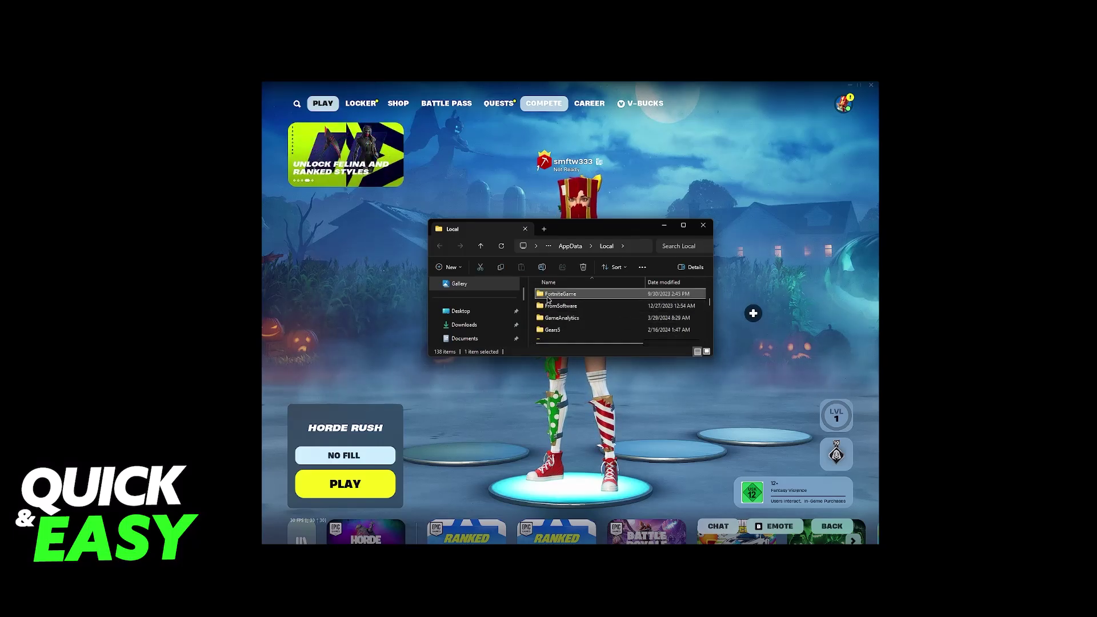
Step: Drill into FortniteGame > Saved > Config > WindowsClient and select GameUserSettings.ini
double_click(564, 298)
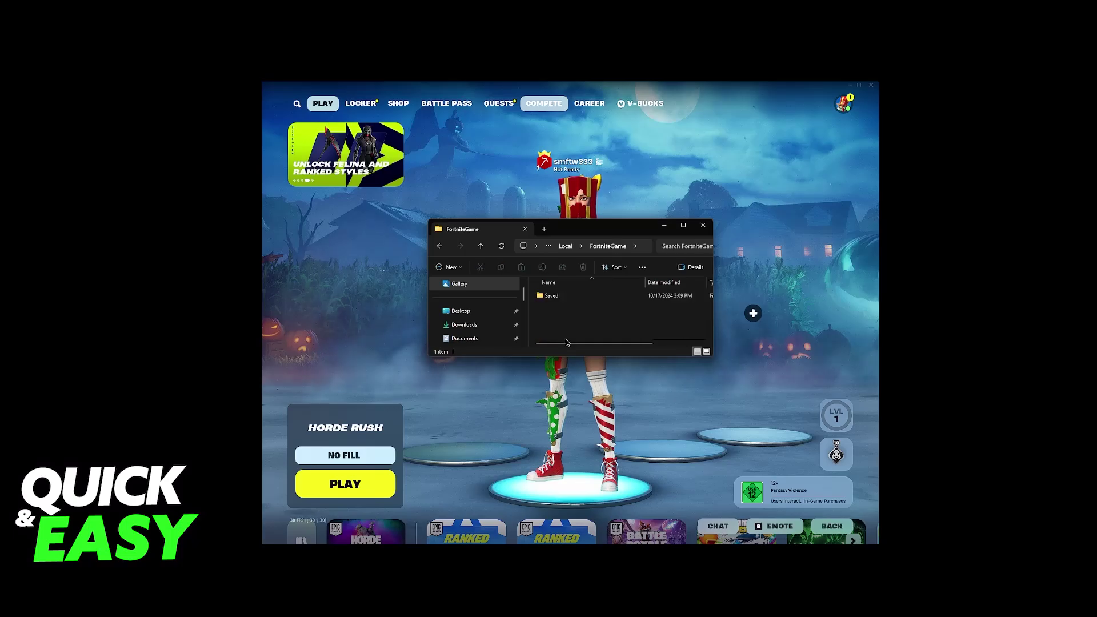
click(556, 298)
double_click(555, 297)
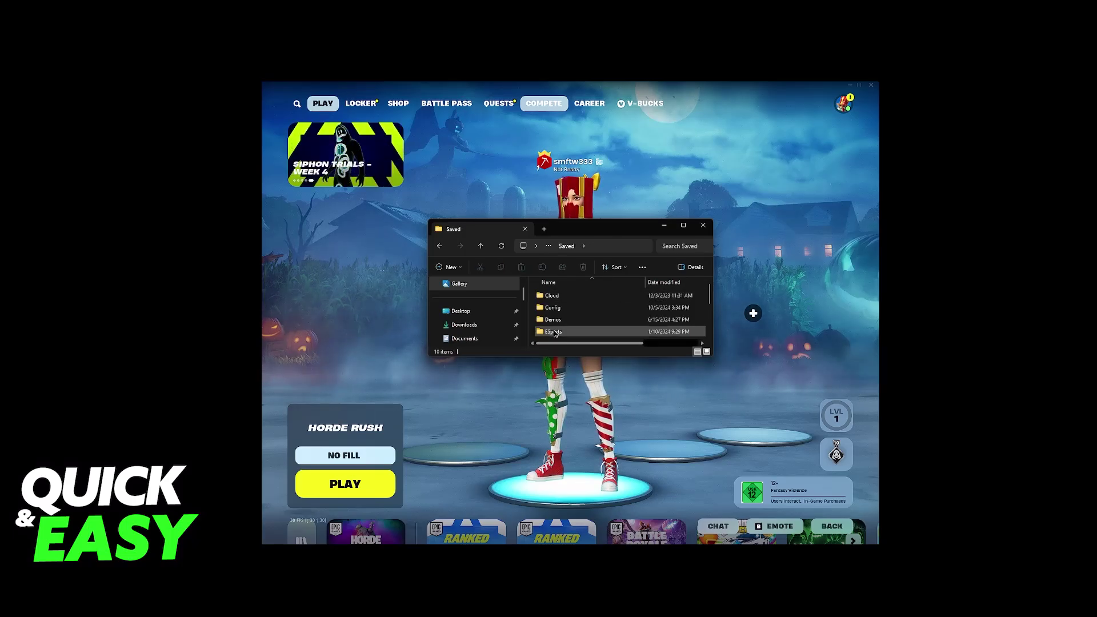
double_click(554, 308)
double_click(562, 306)
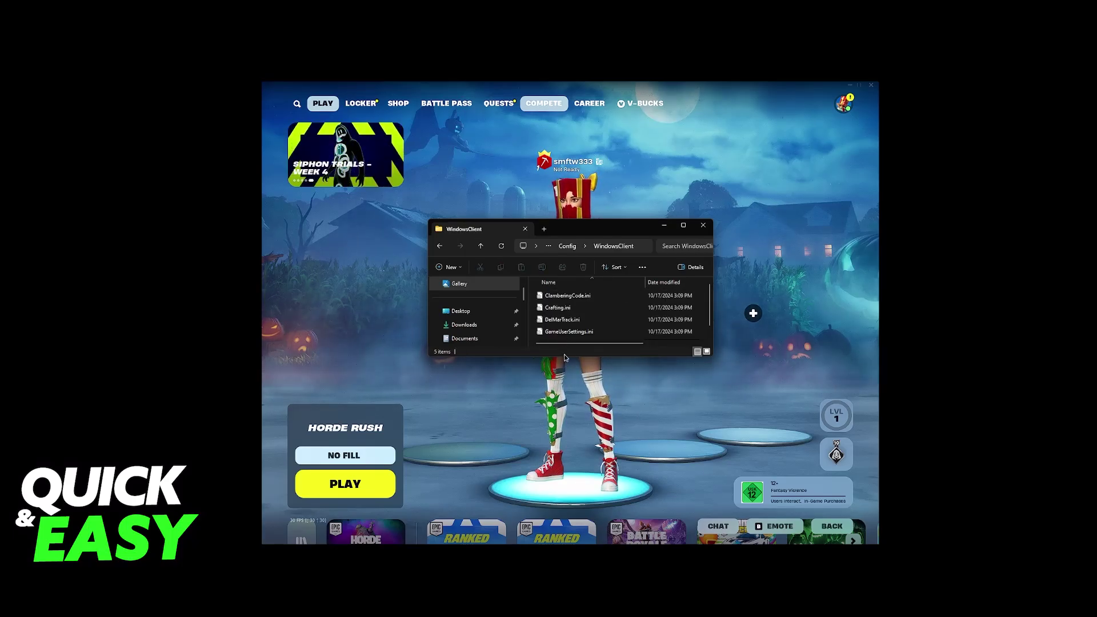
click(577, 333)
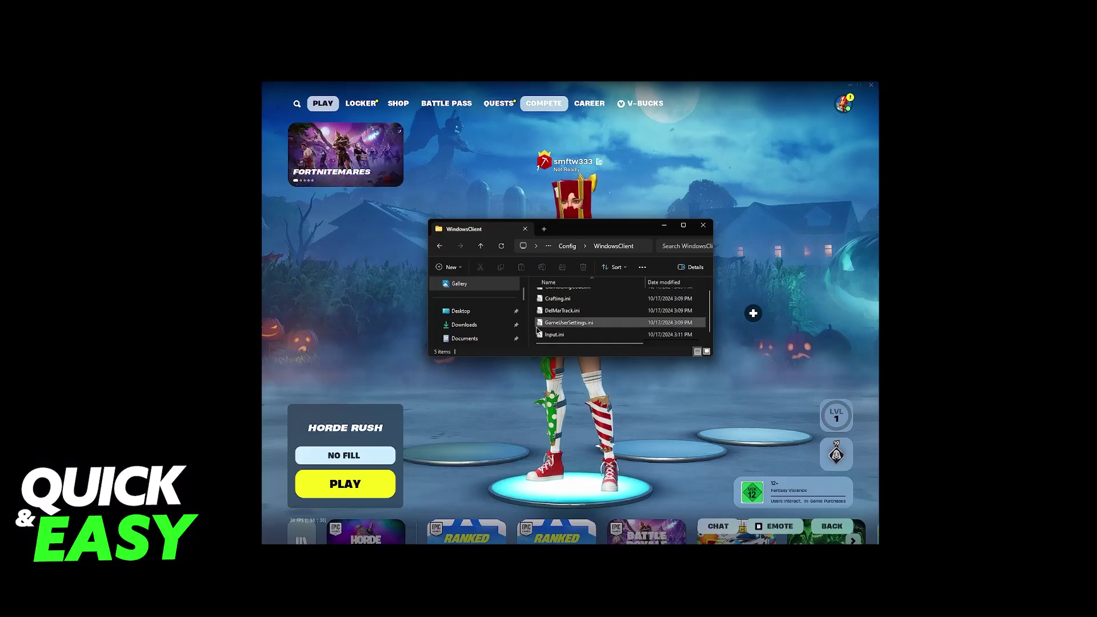
Step: Verify Read-only is unticked in GameUserSettings.ini's properties, then edit the file in Notepad
right_click(565, 324)
click(600, 549)
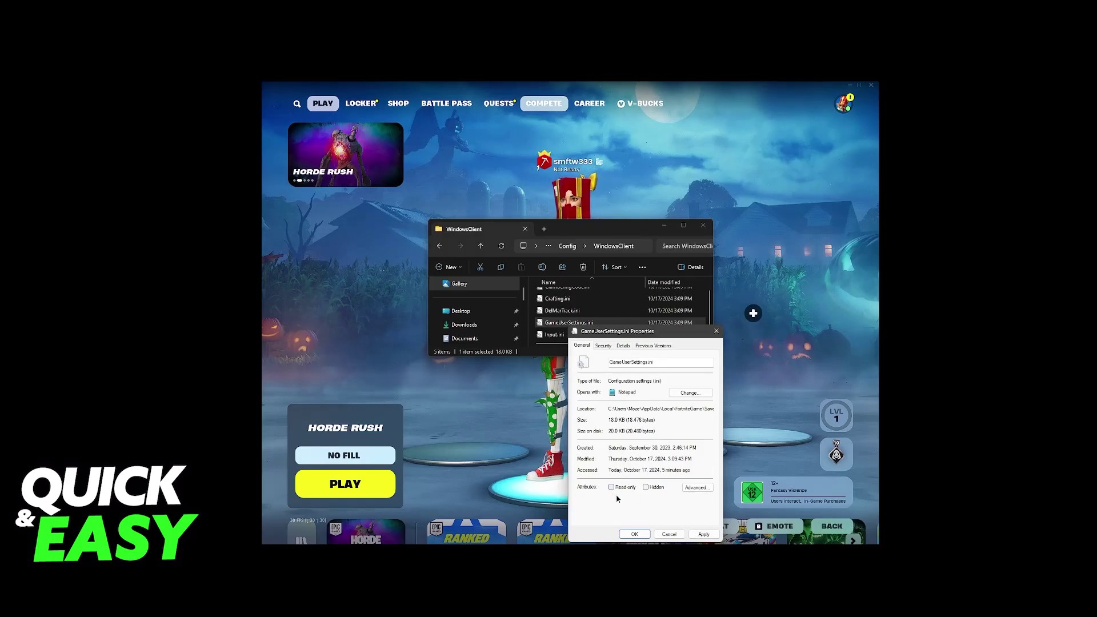
click(703, 536)
click(635, 534)
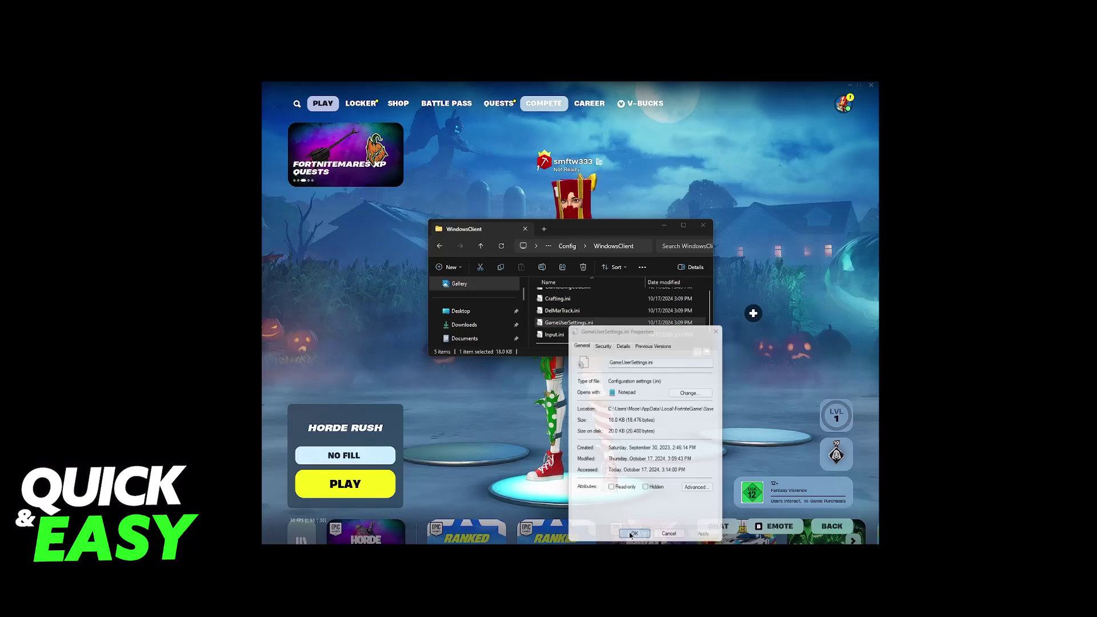
right_click(558, 324)
click(584, 376)
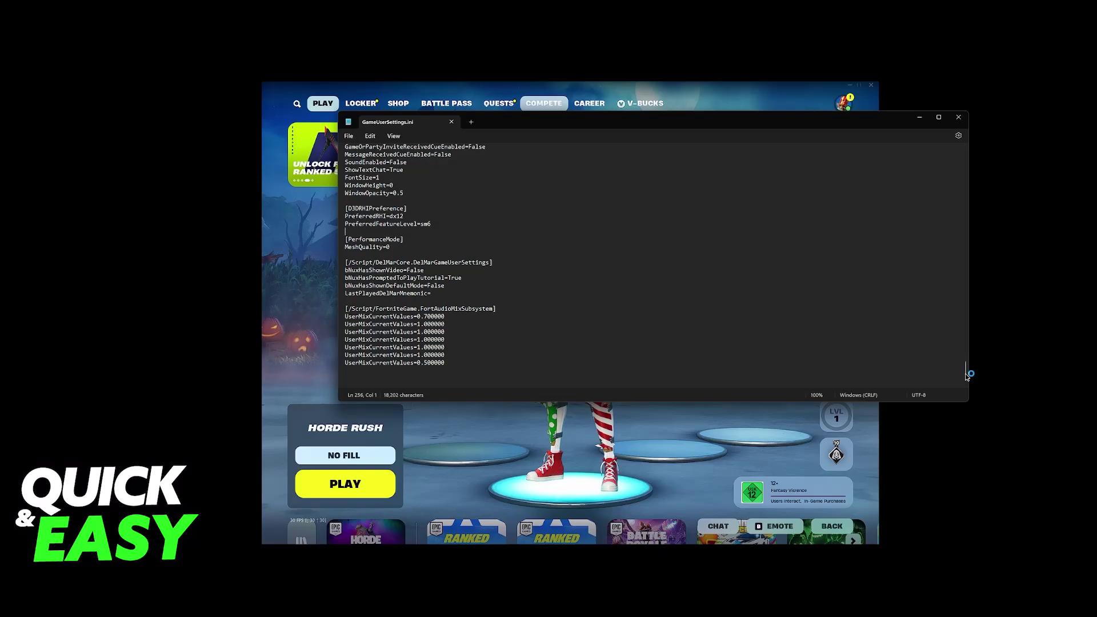
scroll(891, 348, up, 8)
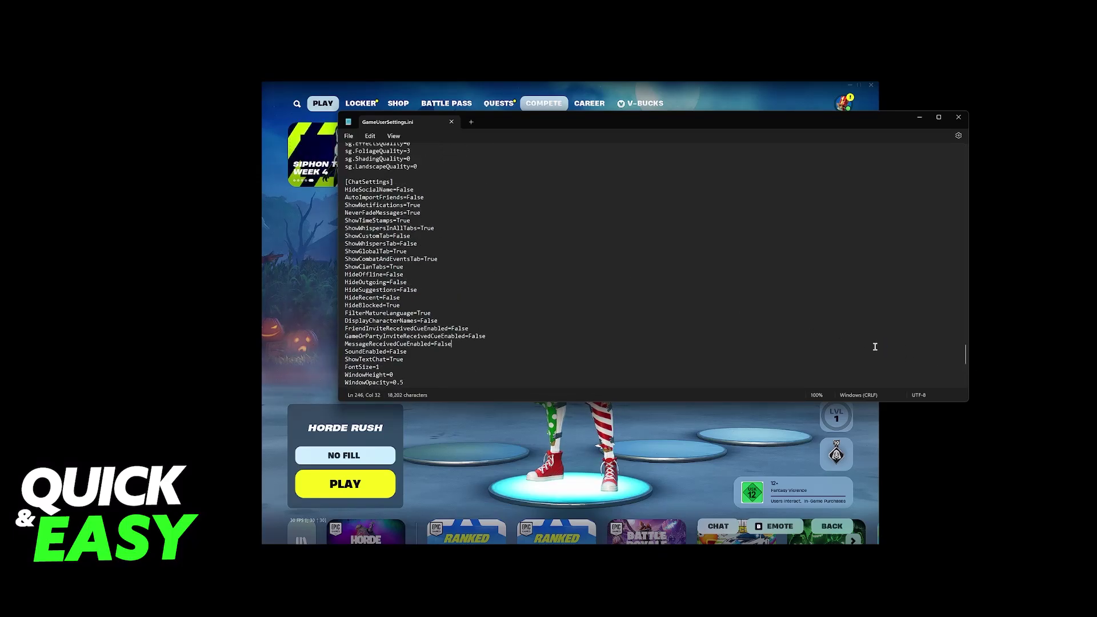
text(resolution)
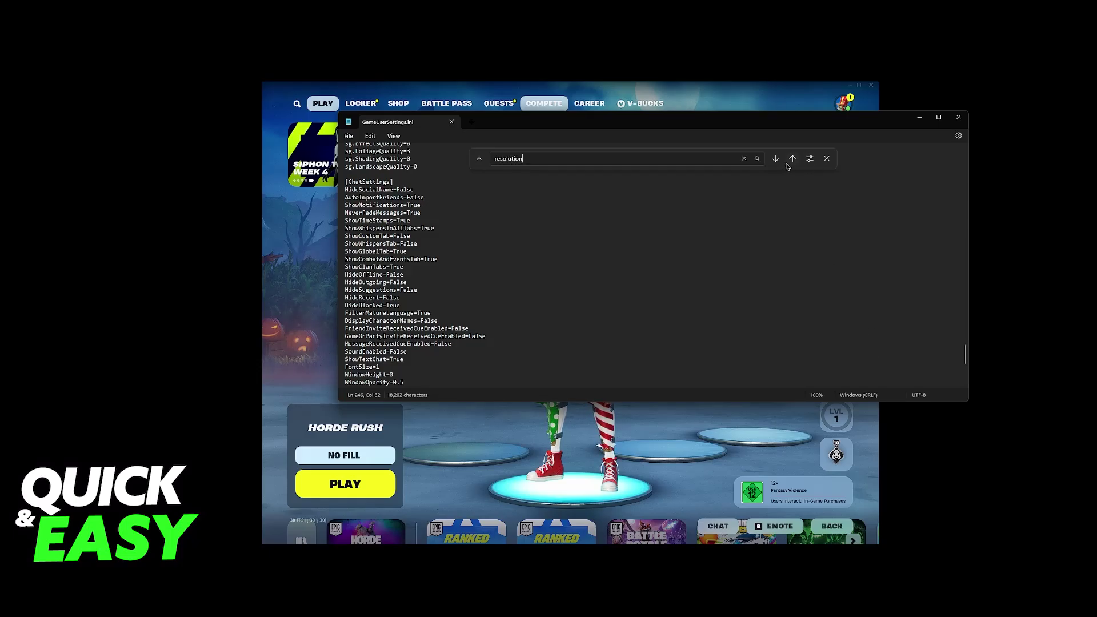
Step: Find the Resolution entries and check ResolutionSizeX/Y read 1440 and 1080
click(792, 159)
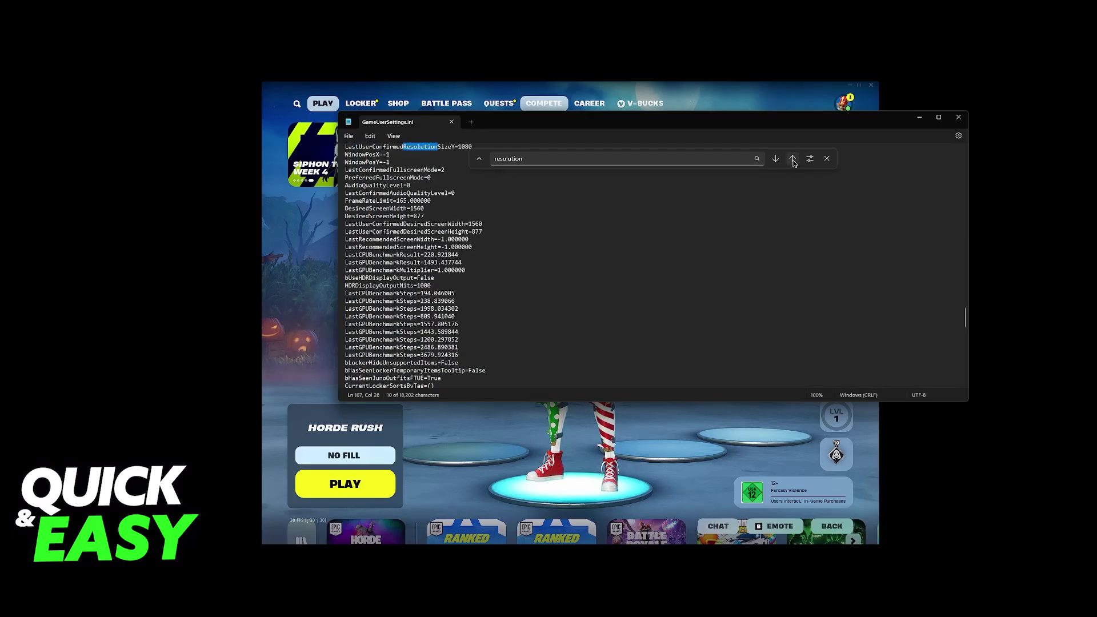
click(792, 158)
click(828, 159)
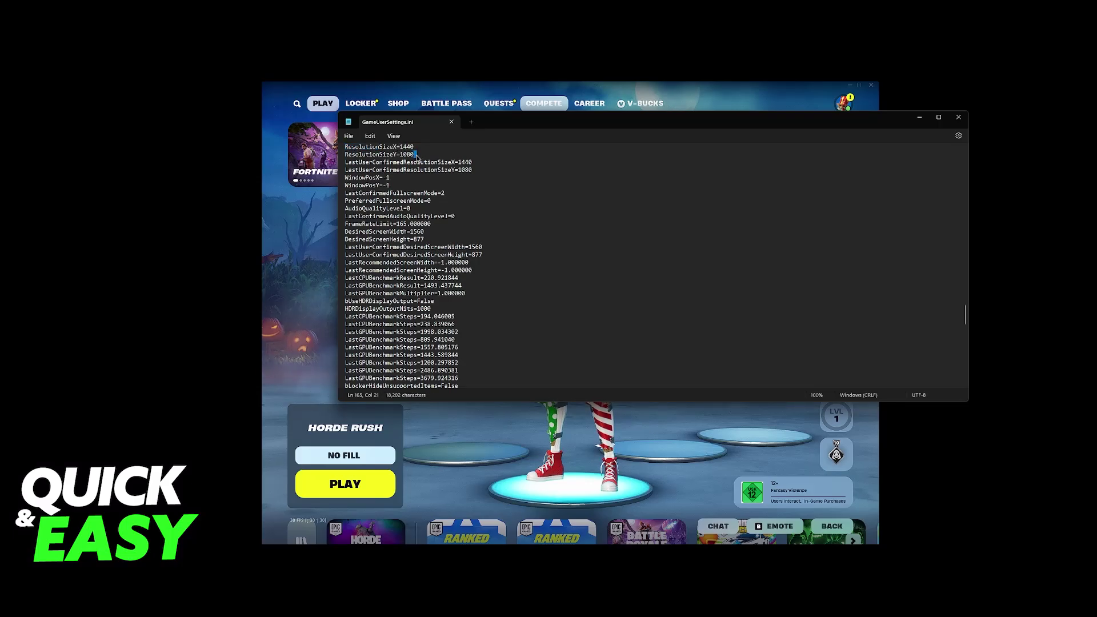
drag(418, 156, 343, 154)
click(470, 169)
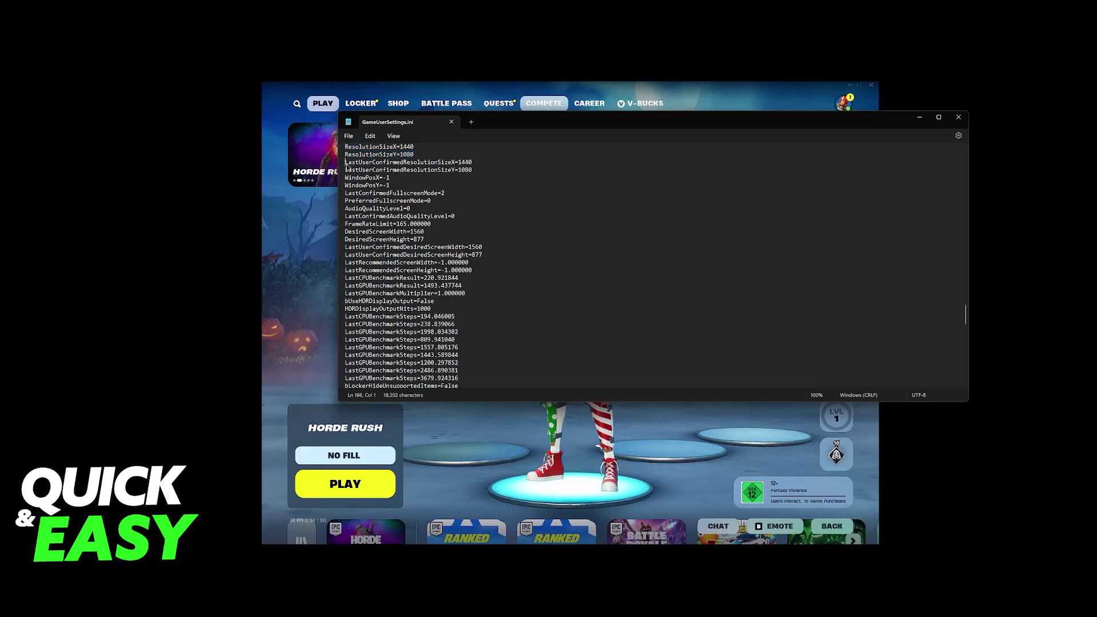
click(453, 169)
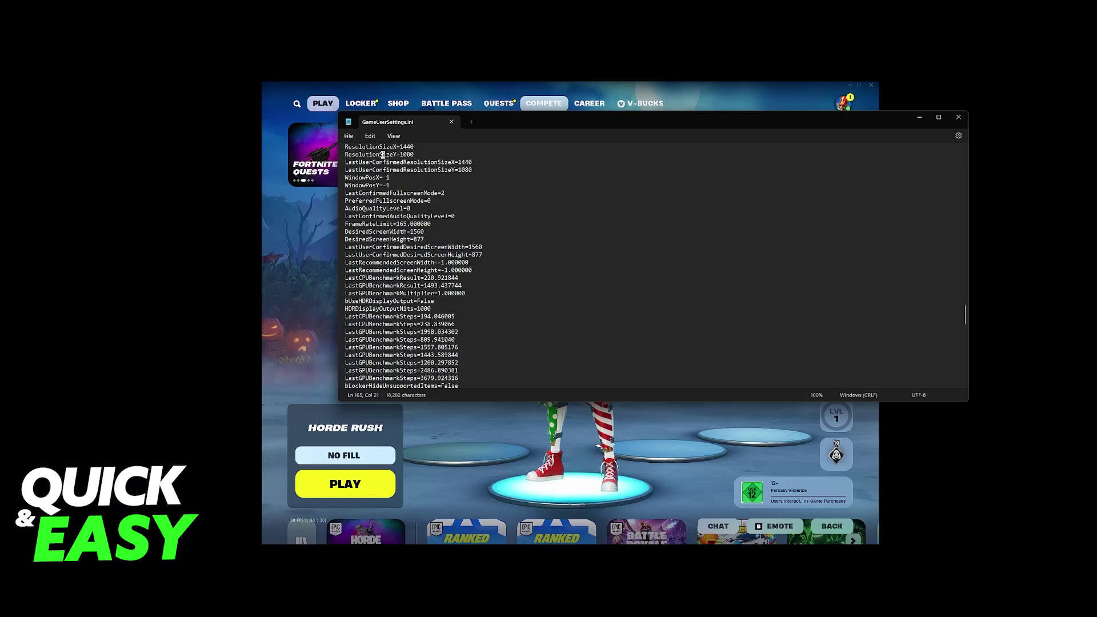
Step: Highlight both LastUserConfirmedResolutionSize lines (1440x1080) and dismiss the Edit menu unchanged
drag(477, 168, 357, 165)
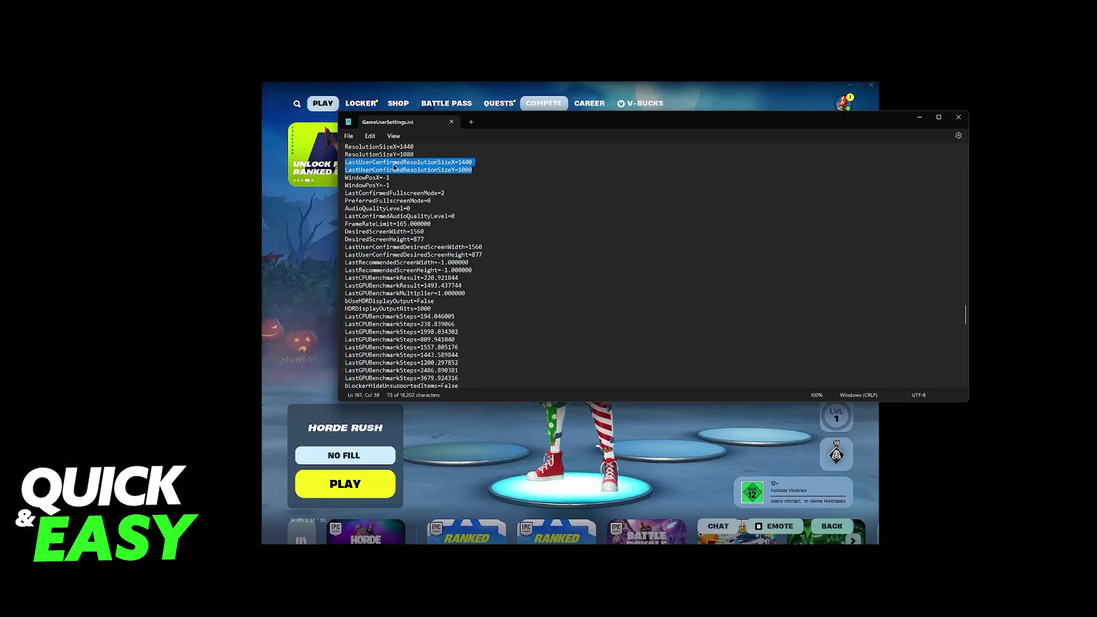
click(349, 137)
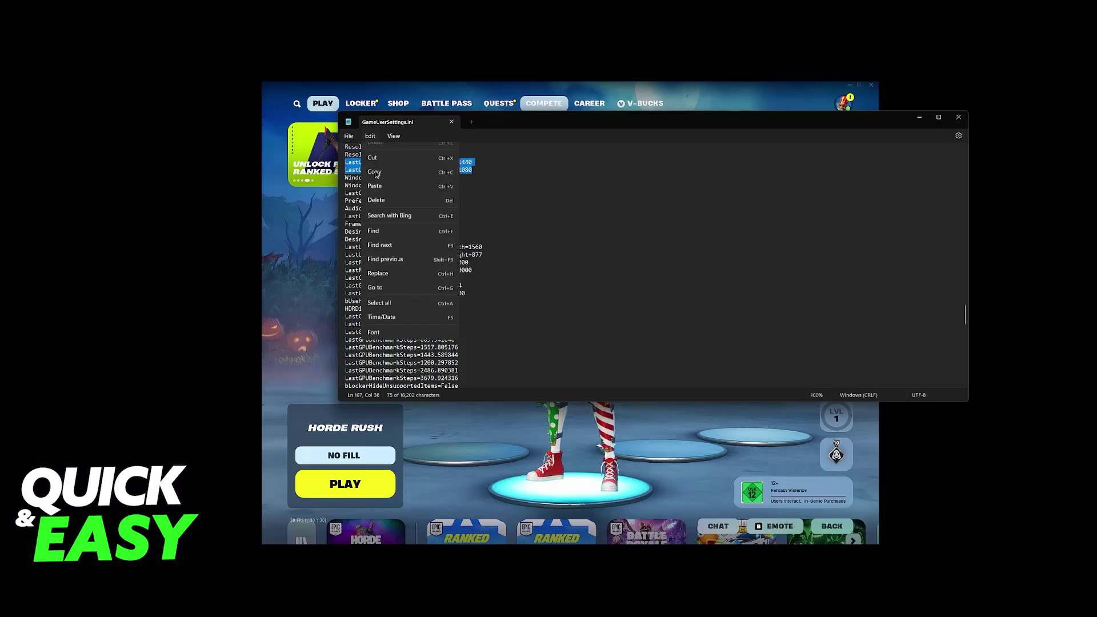
click(549, 208)
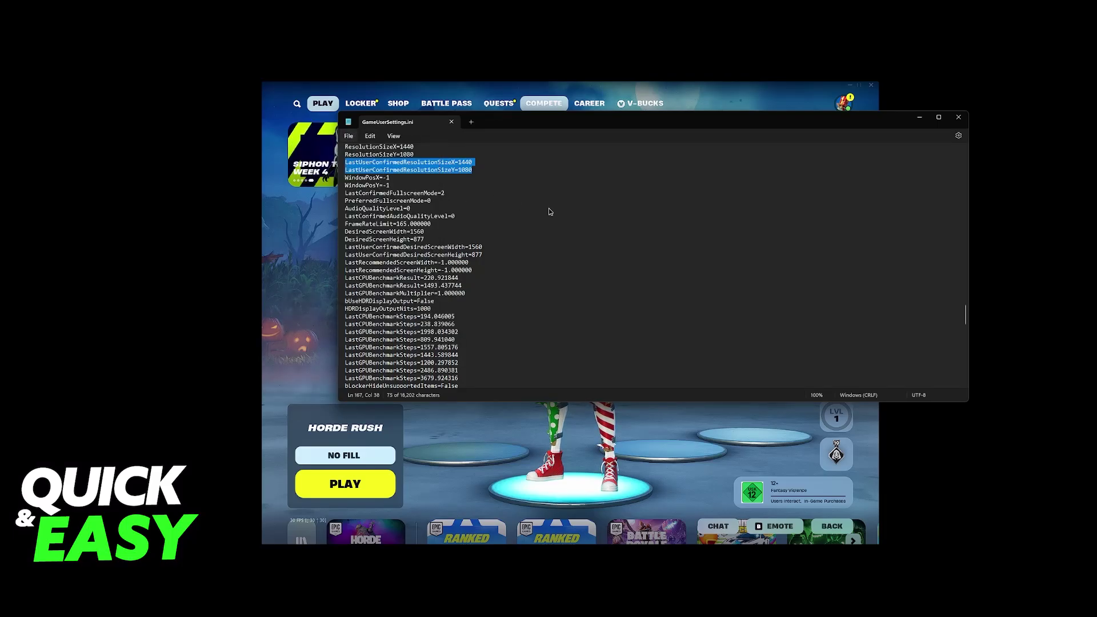
Step: Close Notepad, set GameUserSettings.ini to Read-only, and close File Explorer
click(957, 118)
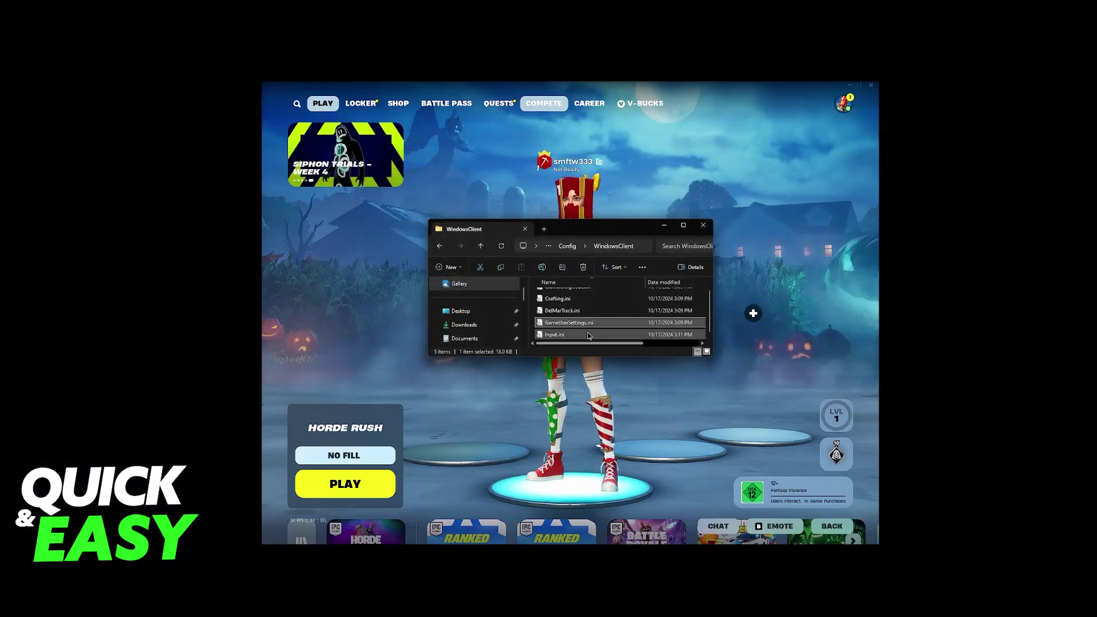
right_click(574, 322)
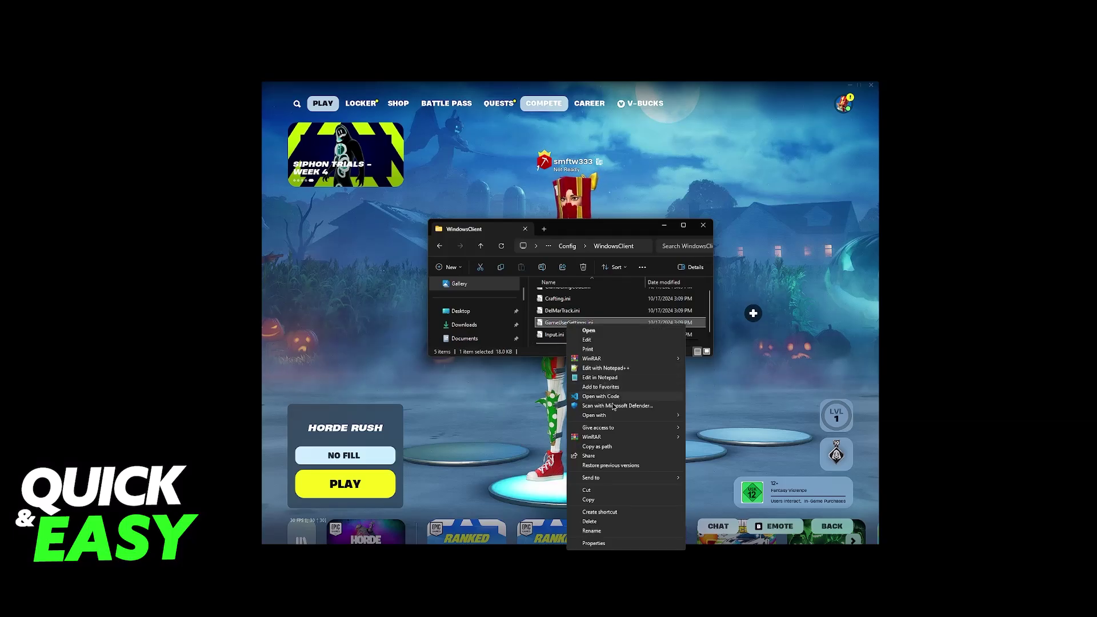
click(594, 543)
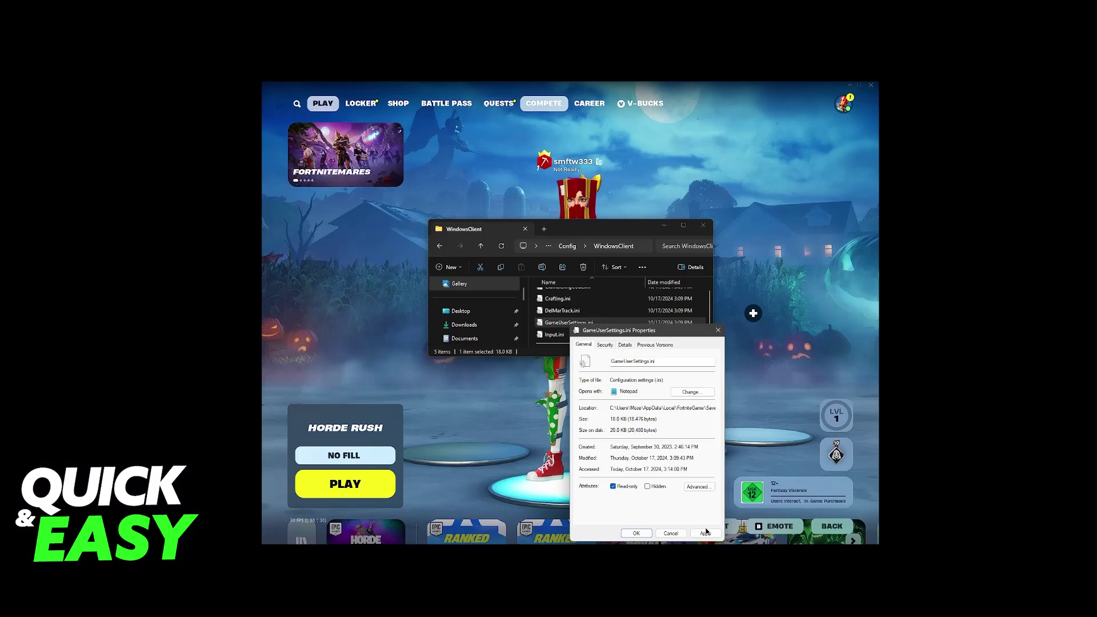
click(706, 532)
click(636, 533)
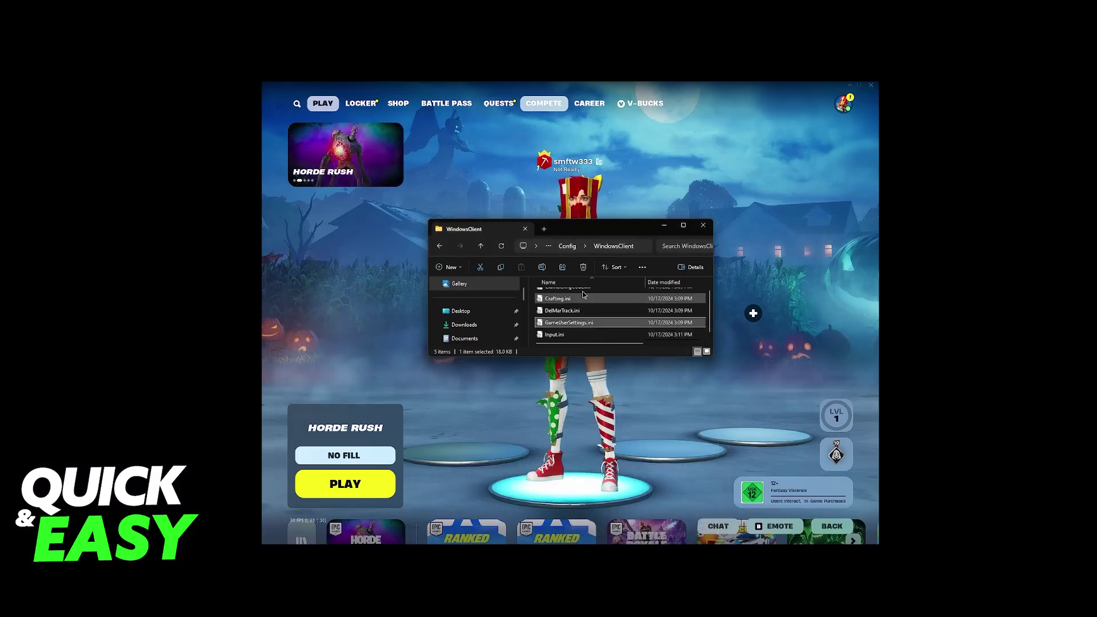
click(704, 224)
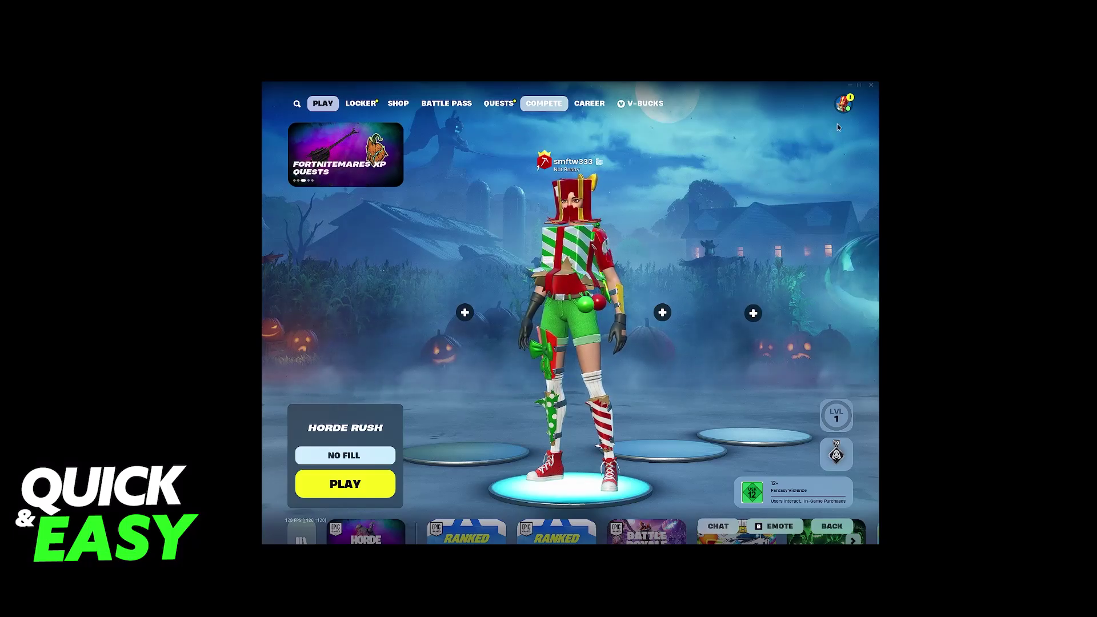
click(844, 103)
click(687, 455)
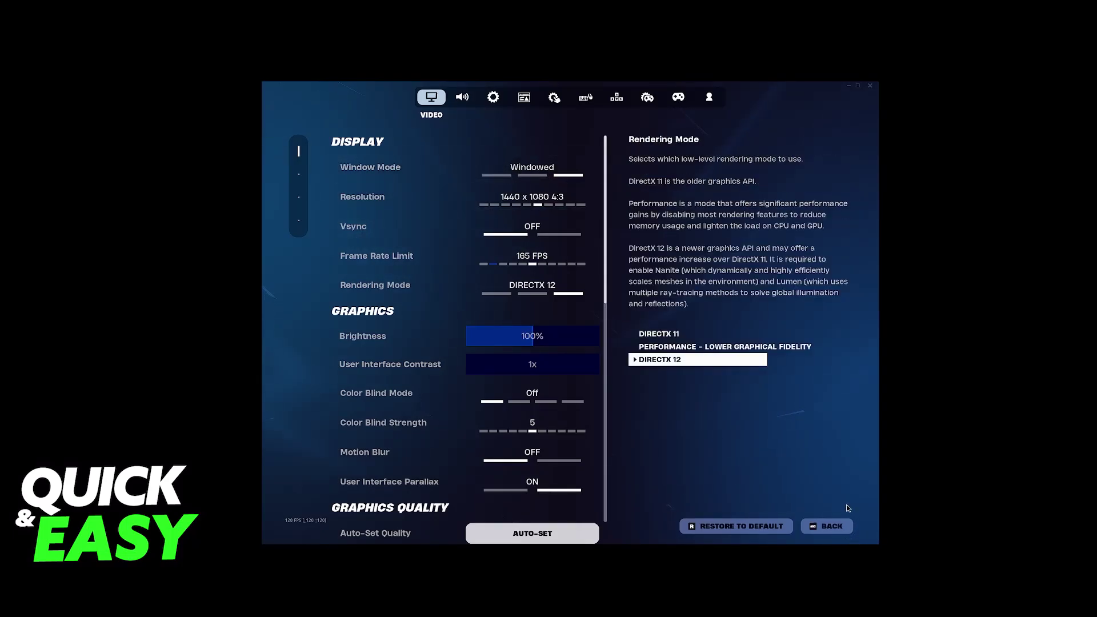
click(828, 525)
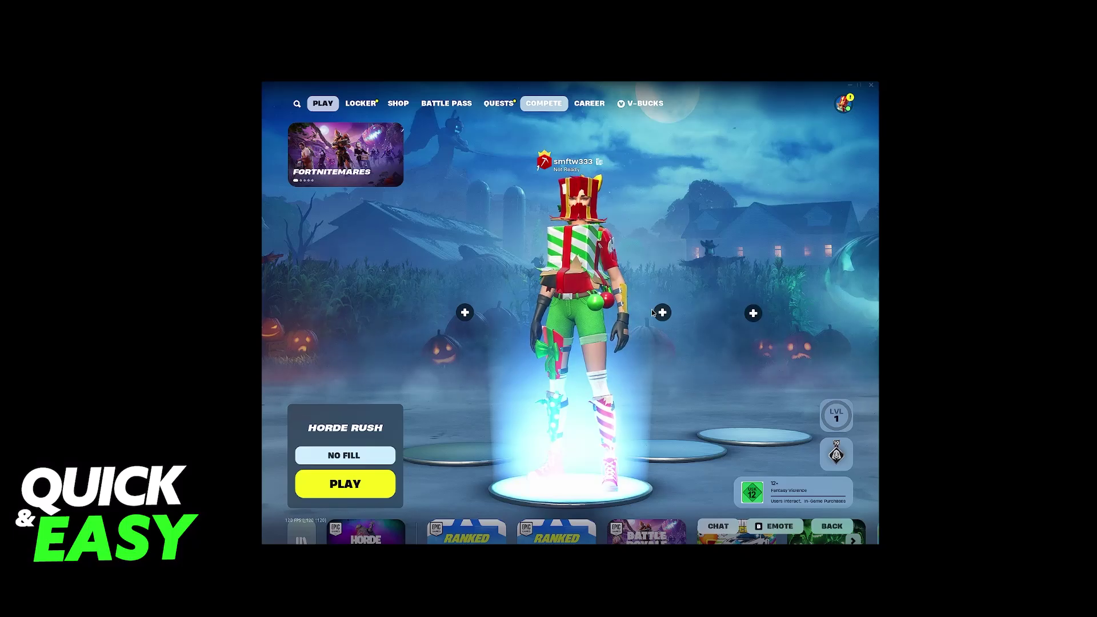